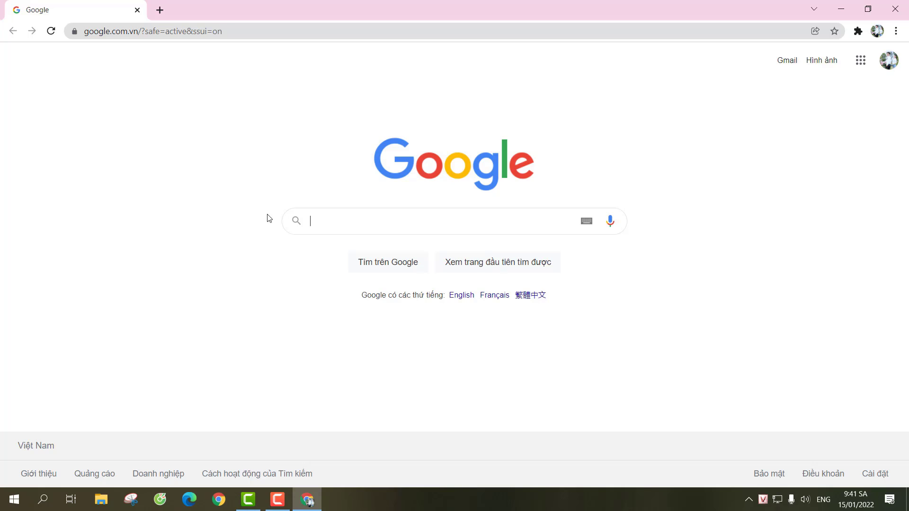
# Paste the Google account signup web address into the address bar and load it
pyautogui.click(277, 33)
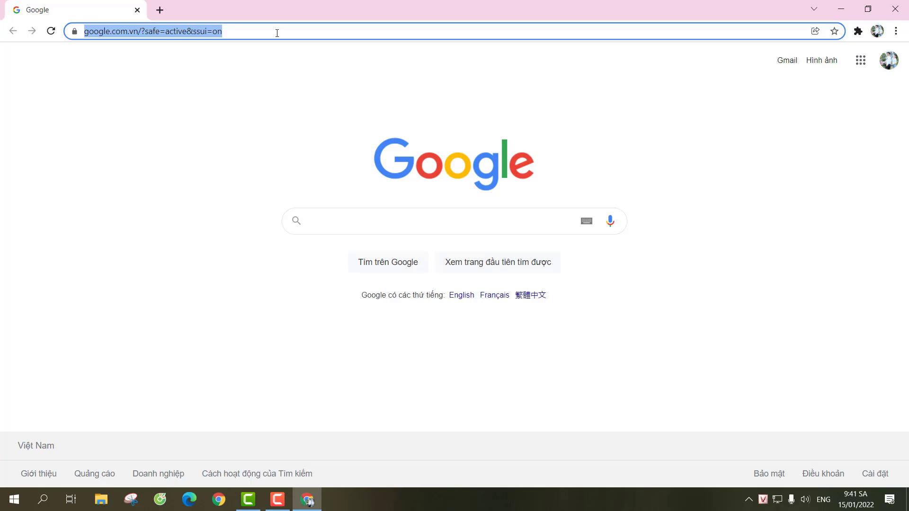
pyautogui.write('https://accounts.google.com/signup')
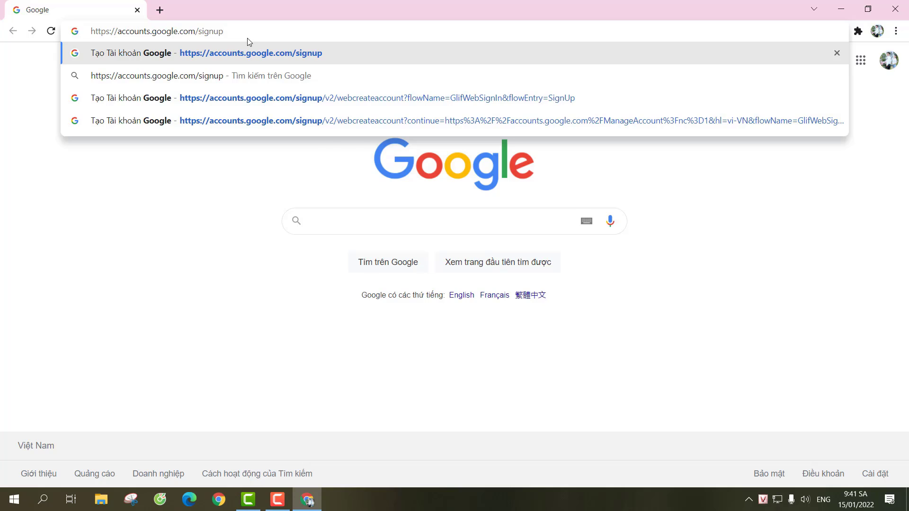
pyautogui.press('Return')
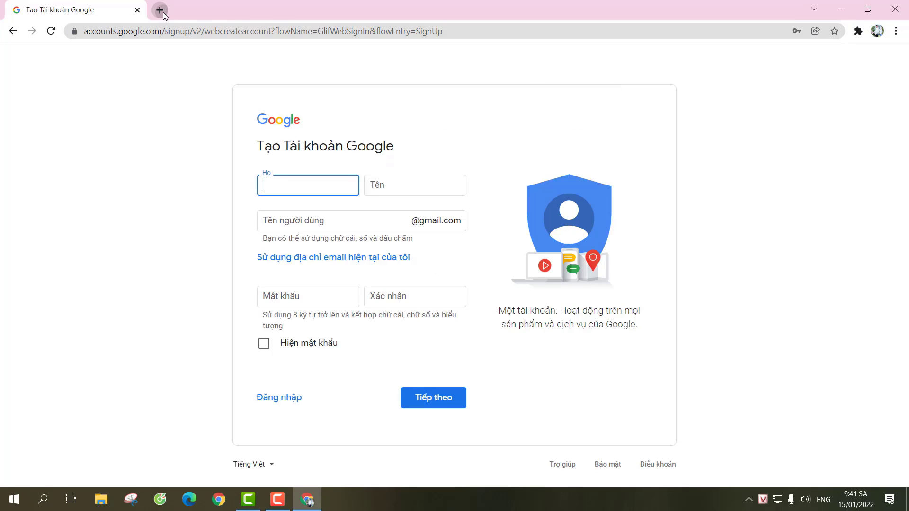
# In a new tab, search 'tạo tài khoản gmail', open the 'Tạo Tài khoản Google' help article, choose 'Cho bản thân tôi'
pyautogui.click(160, 10)
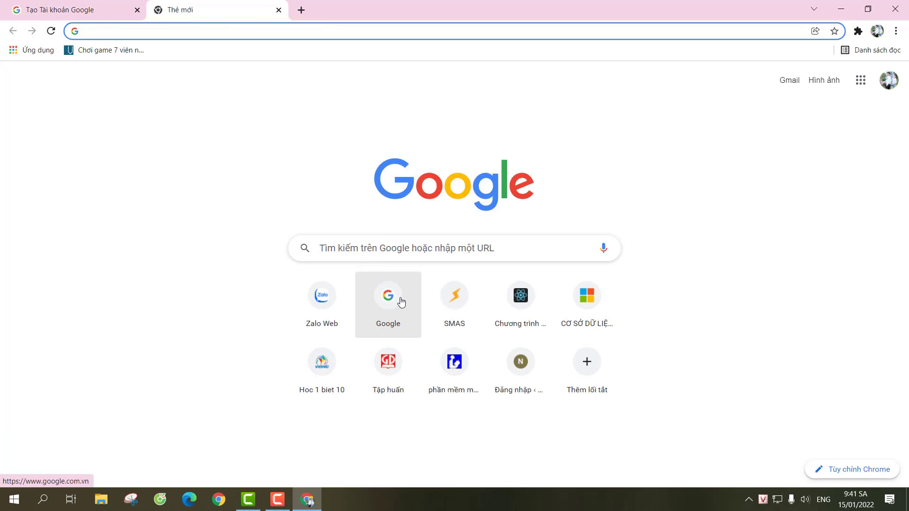
pyautogui.click(400, 300)
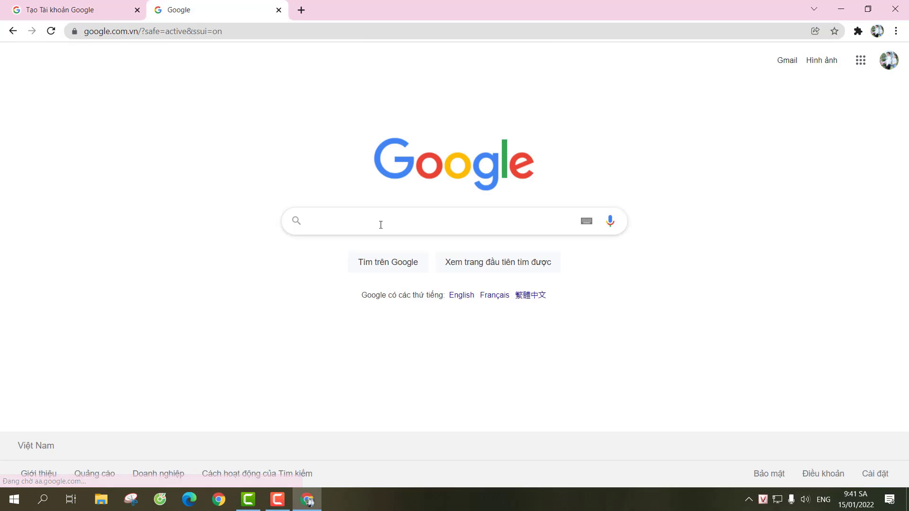
pyautogui.write('tao ta')
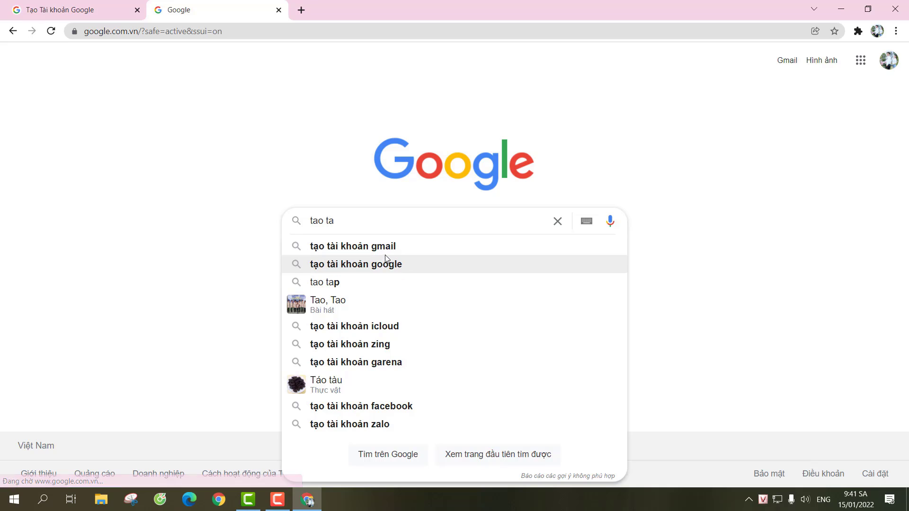
pyautogui.click(391, 248)
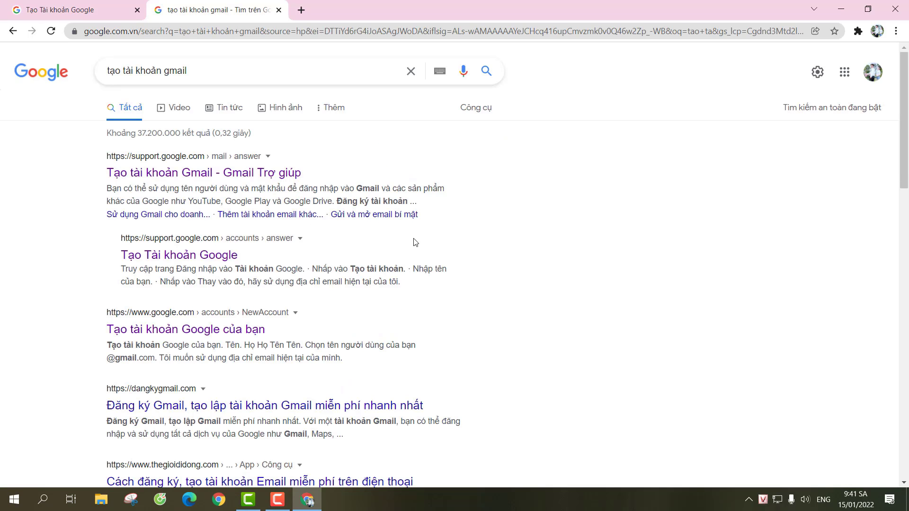
pyautogui.click(214, 256)
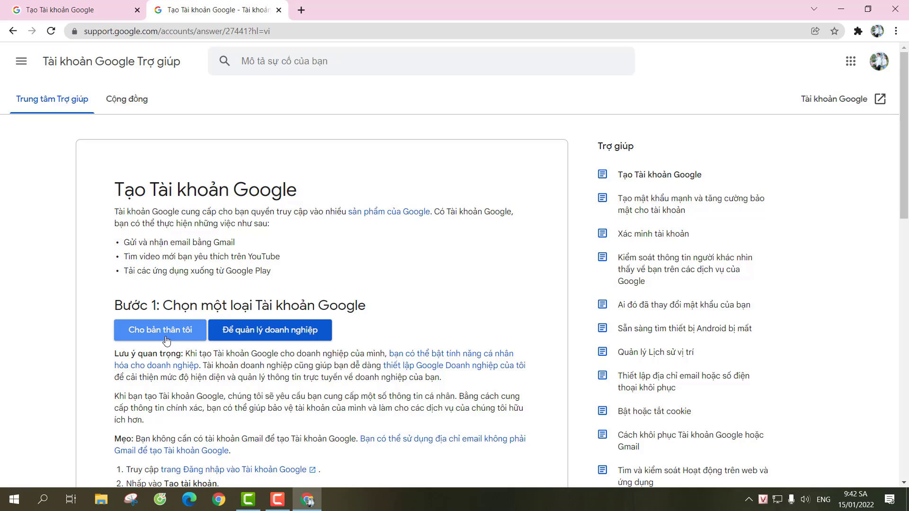
pyautogui.click(168, 336)
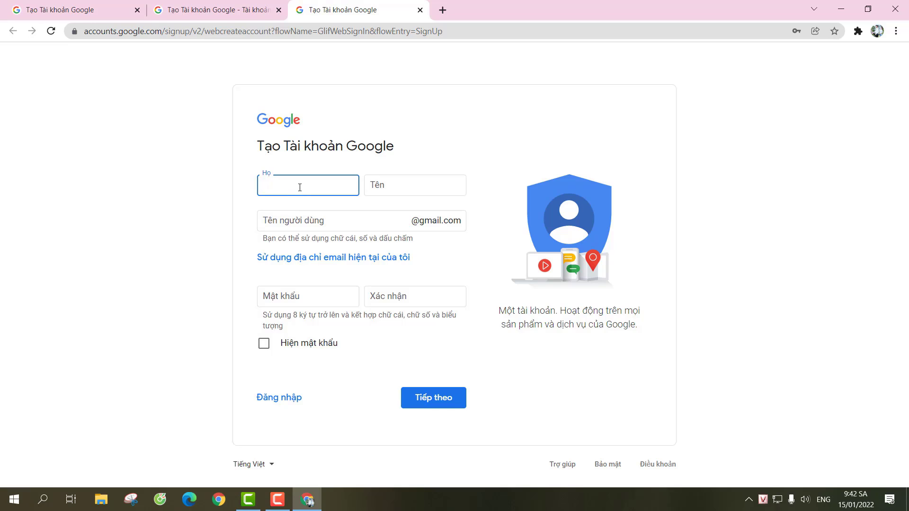
# Enter the user's family name and given name, then type a custom Gmail username
pyautogui.press('Tab')
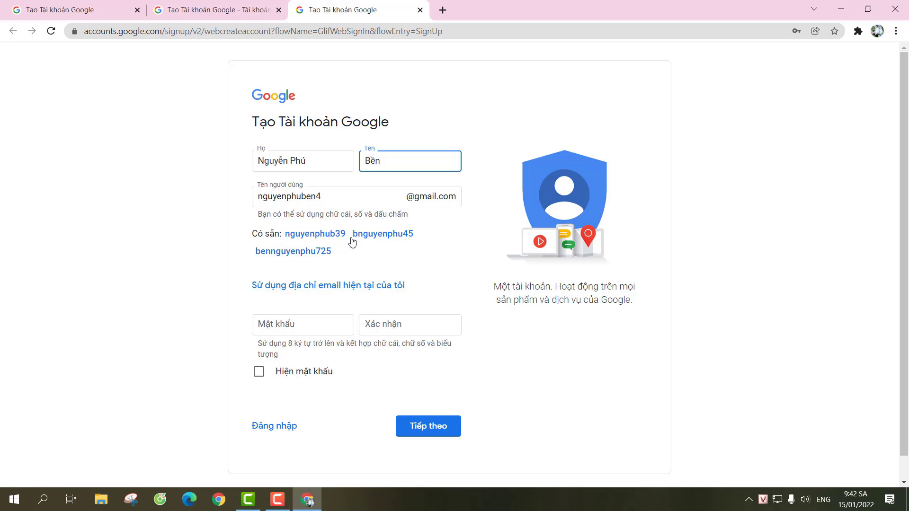
pyautogui.click(349, 195)
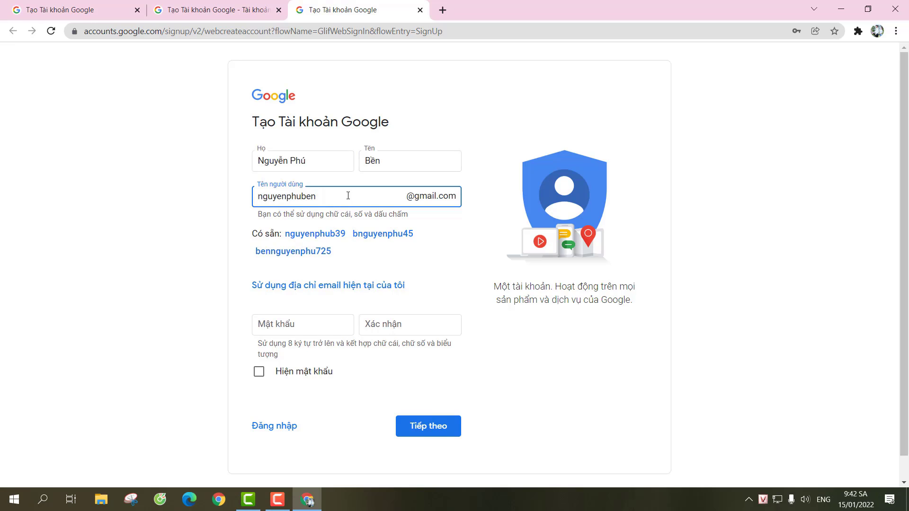
# Enter the account password and its confirmation with Hiện mật khẩu ticked, then submit with Tiếp theo
pyautogui.press('Tab')
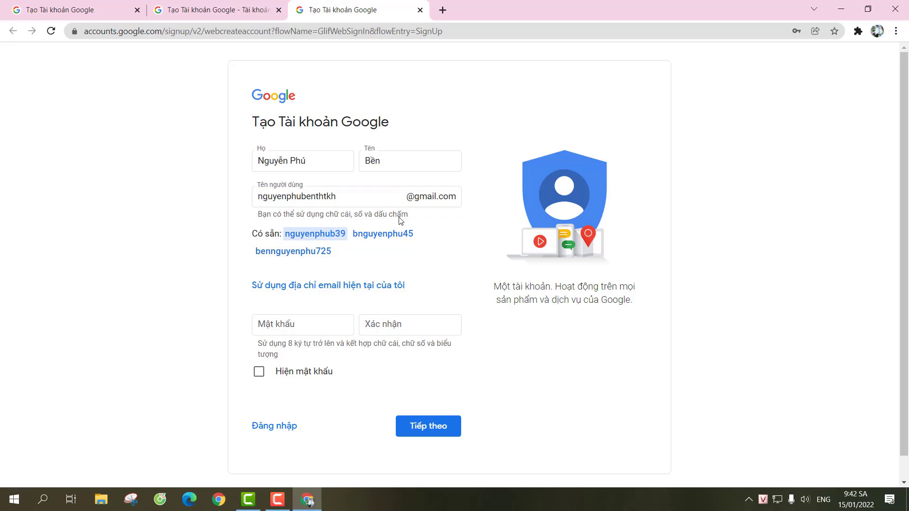
pyautogui.press('Tab')
pyautogui.press('Tab')
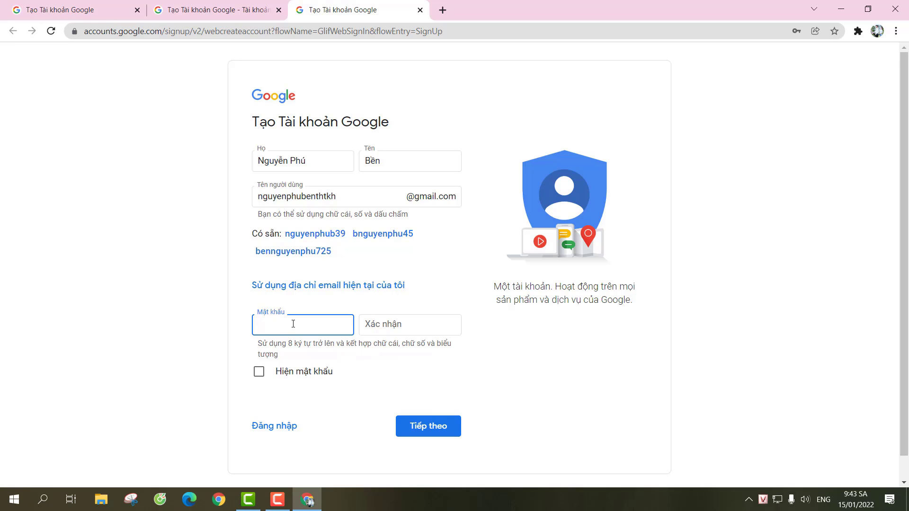
pyautogui.click(259, 371)
pyautogui.press('Tab')
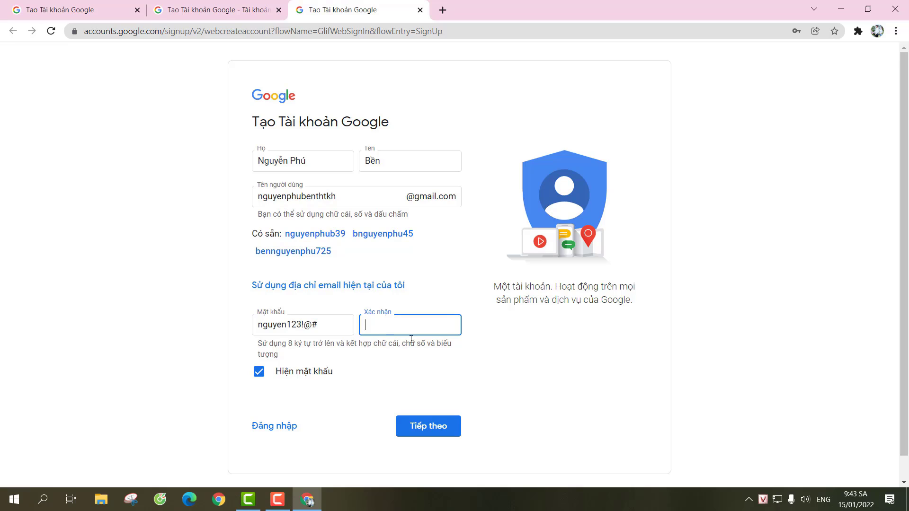
pyautogui.click(440, 428)
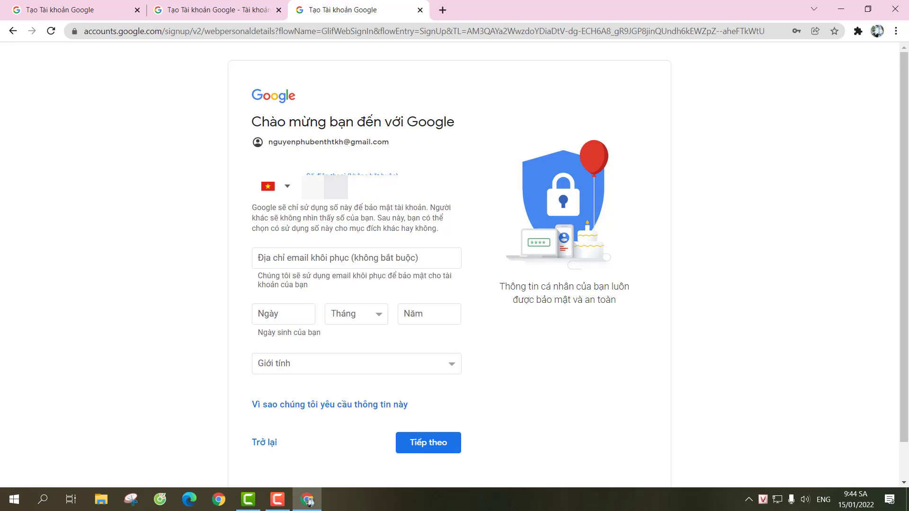
# Enter the birthday as 1 Tháng 1 1989
pyautogui.press('Tab')
pyautogui.press('Tab')
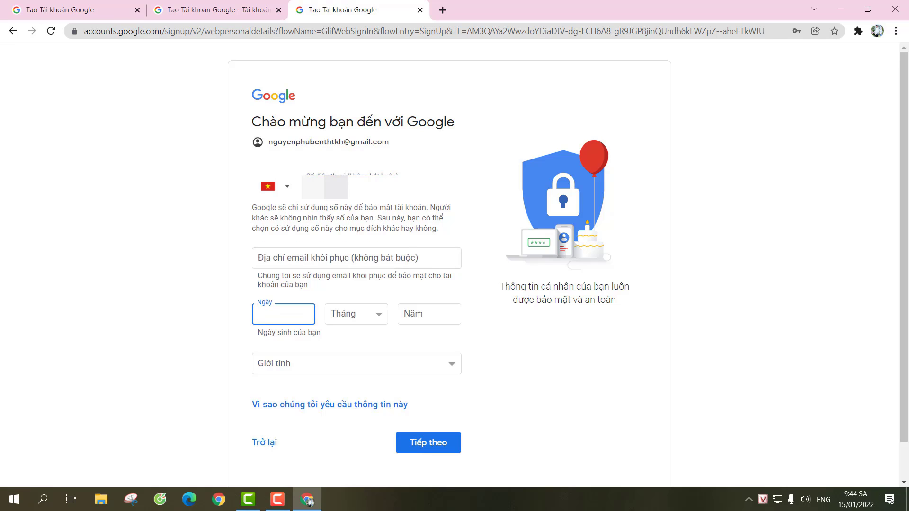
pyautogui.write('1')
pyautogui.click(355, 314)
pyautogui.click(346, 326)
pyautogui.click(442, 311)
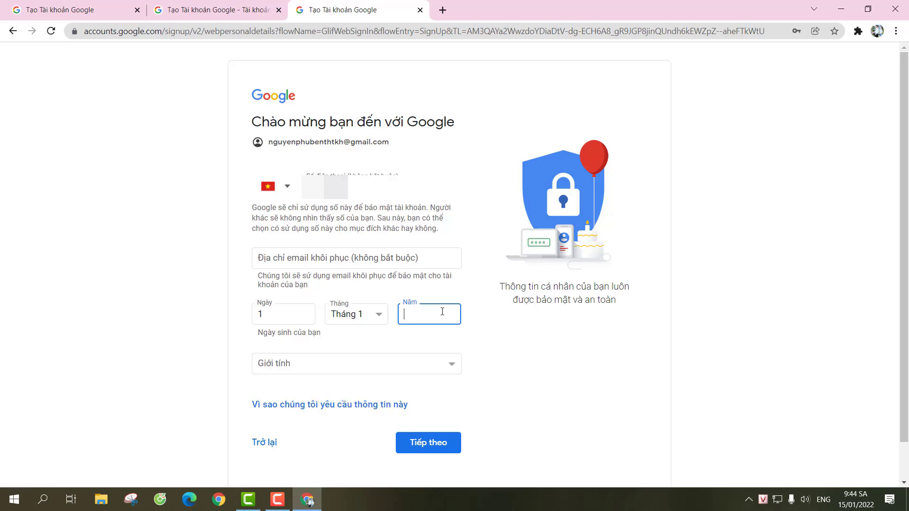
pyautogui.write('1989')
# Set gender to Nam and continue to phone verification
pyautogui.click(445, 367)
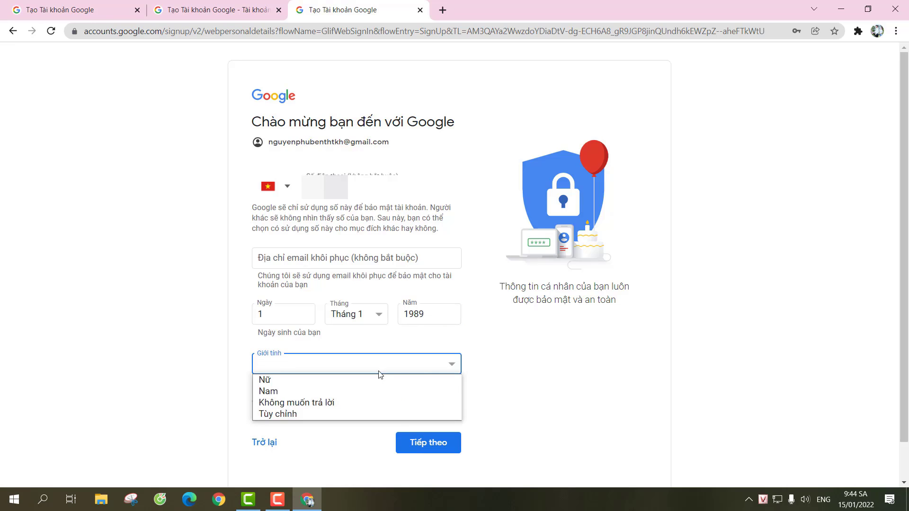
pyautogui.click(416, 390)
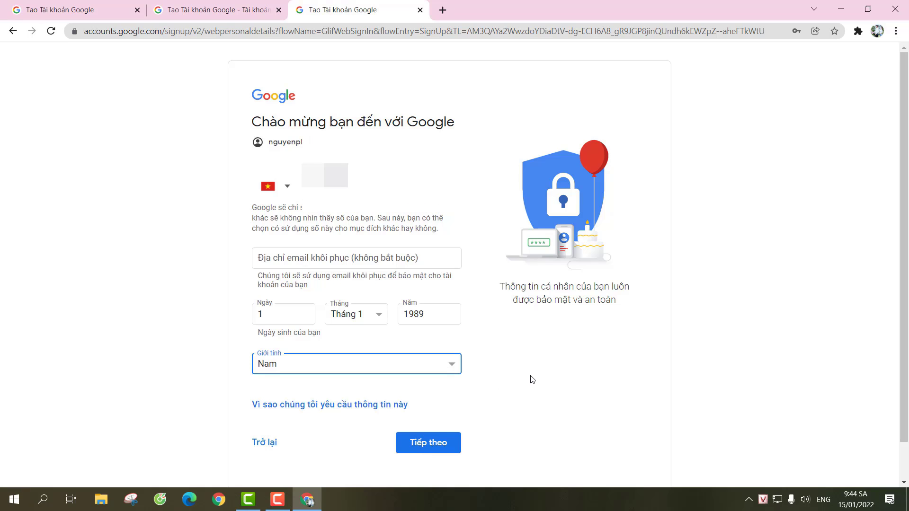
pyautogui.scroll(-2, 529, 379)
pyautogui.click(435, 404)
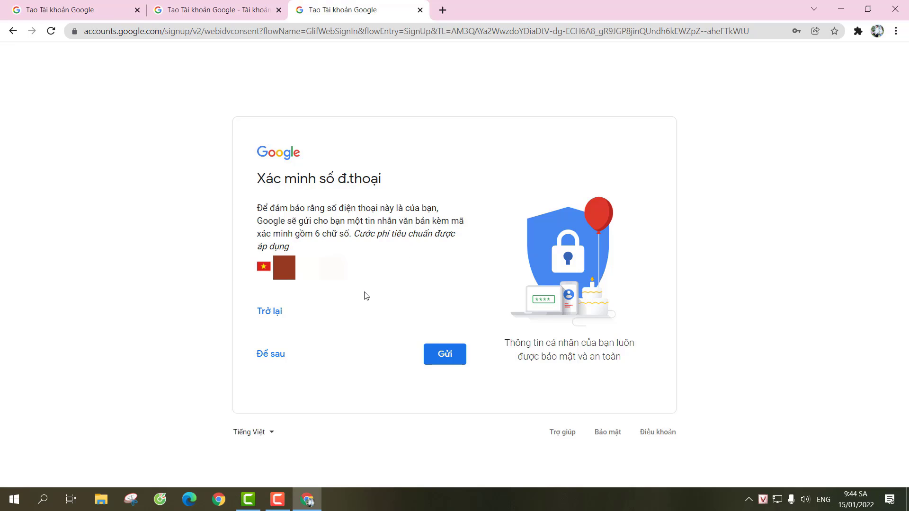
# Send the SMS code, enter the 6-digit verification code, then agree to extra phone-number uses
pyautogui.click(454, 362)
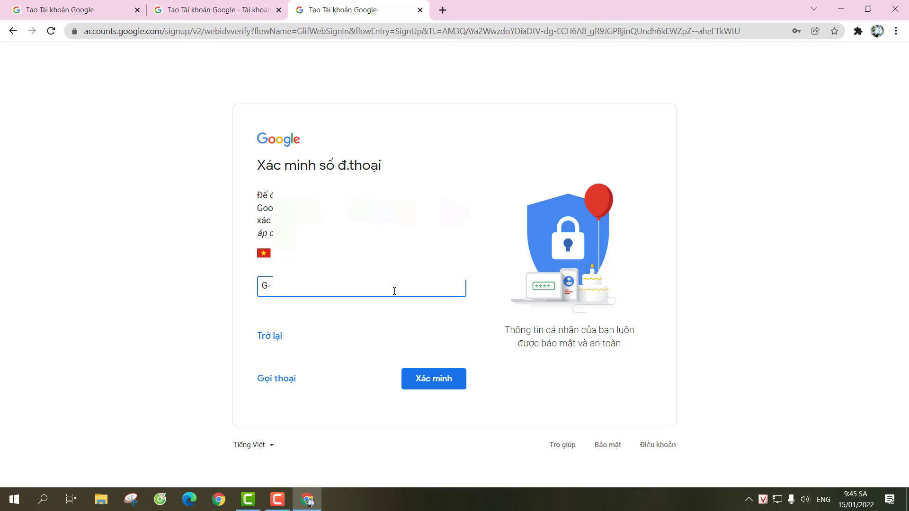
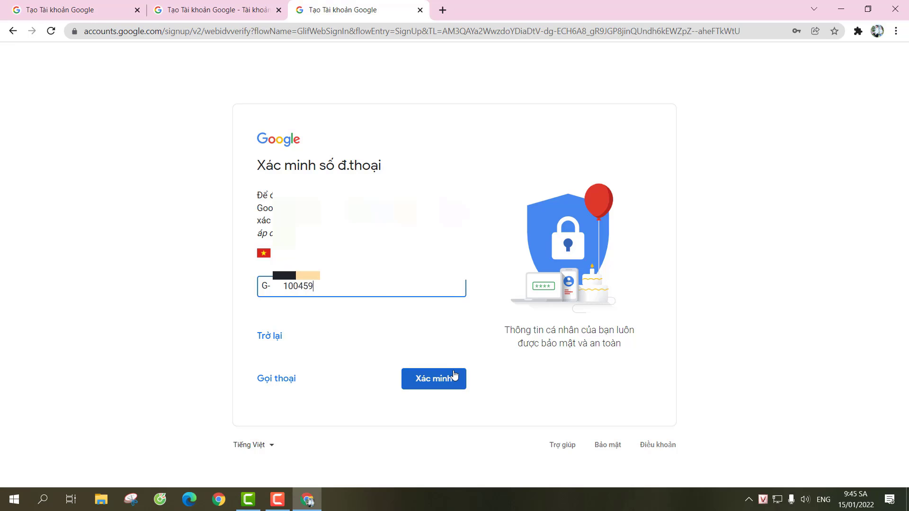
pyautogui.click(440, 379)
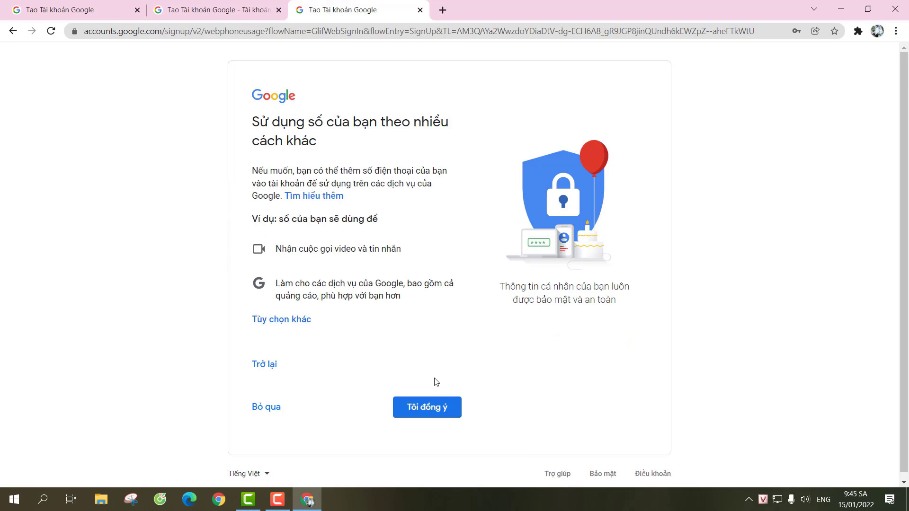
pyautogui.click(435, 410)
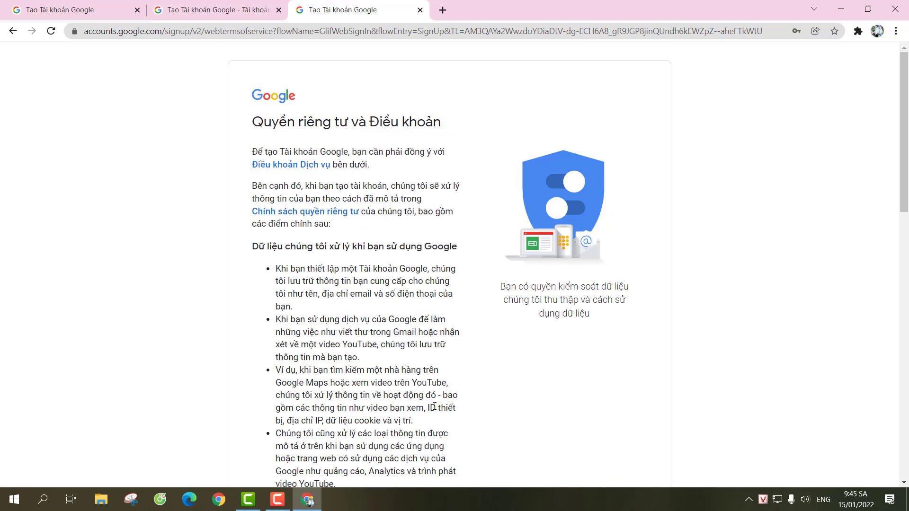
# Scroll through Quyền riêng tư và Điều khoản and accept with Tôi đồng ý
pyautogui.scroll(-5, 435, 406)
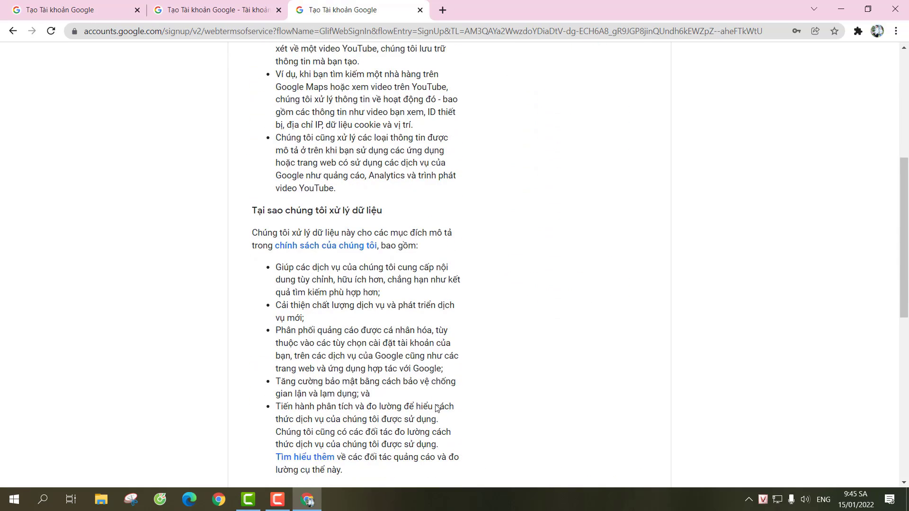
pyautogui.scroll(-7, 436, 408)
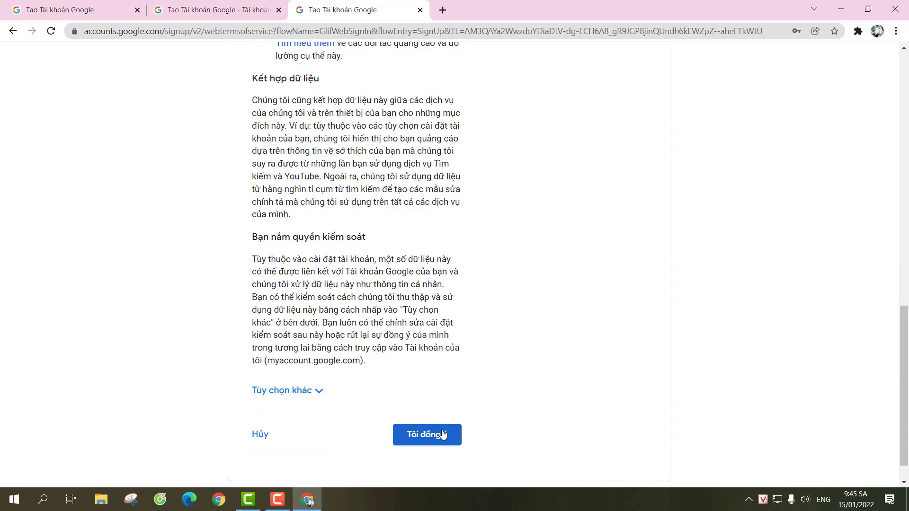
pyautogui.click(442, 434)
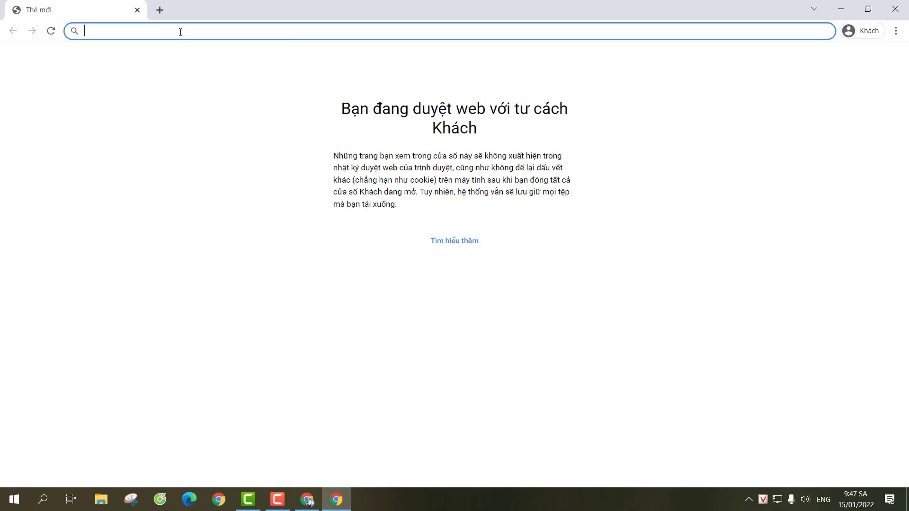
# Go to google.com.vn and start signing in with Đăng nhập
pyautogui.write('go')
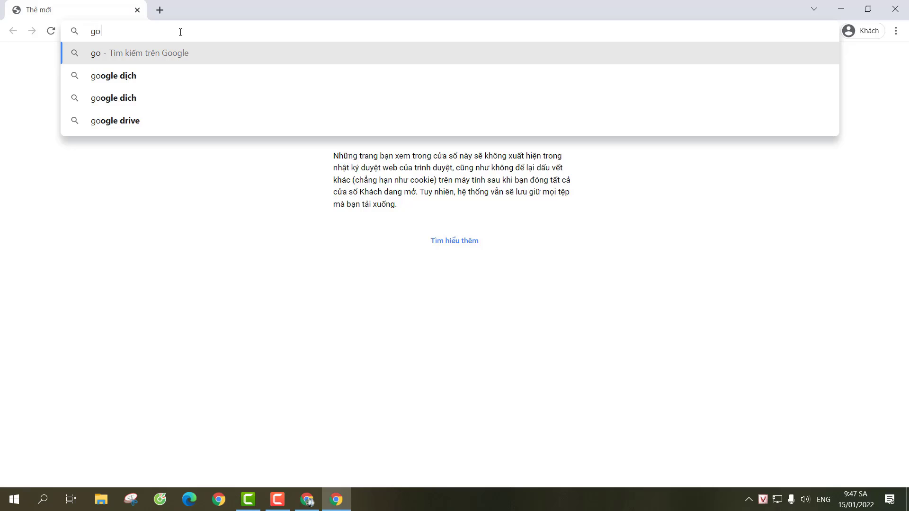
pyautogui.write('ogle')
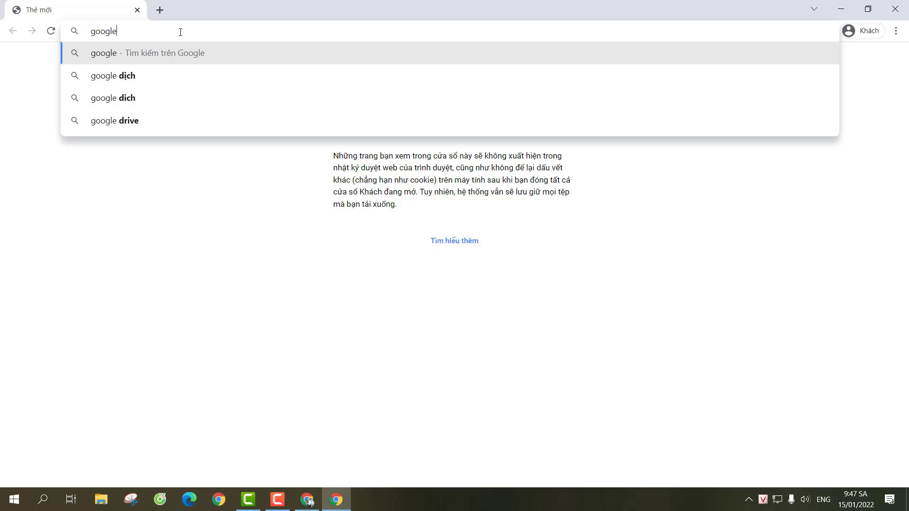
pyautogui.write('.com.vn')
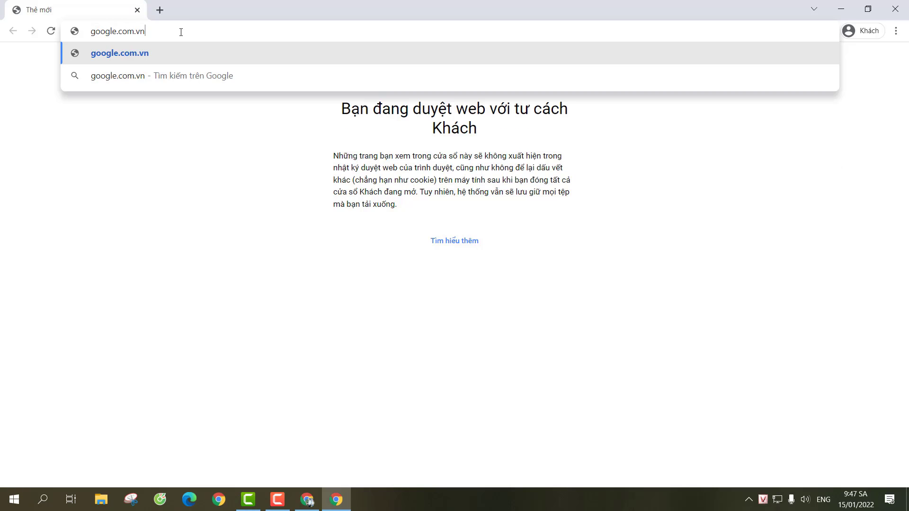
pyautogui.press('Return')
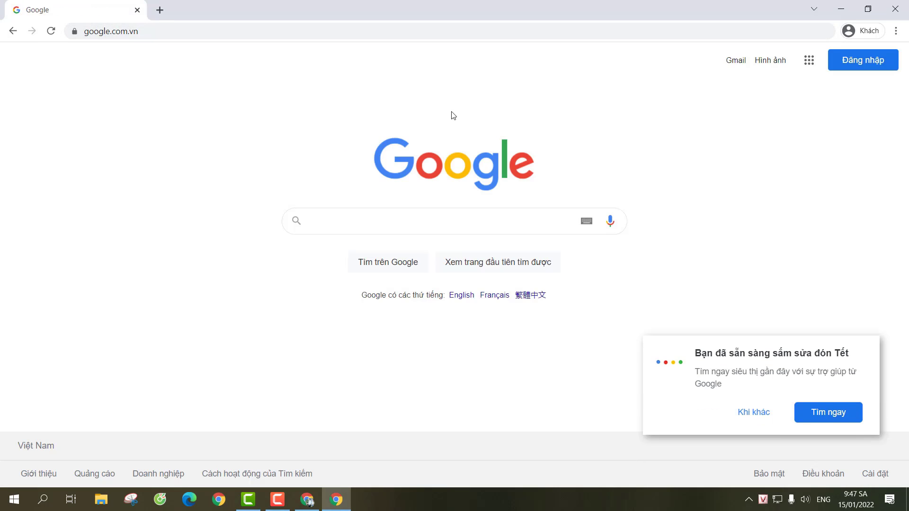
pyautogui.click(871, 66)
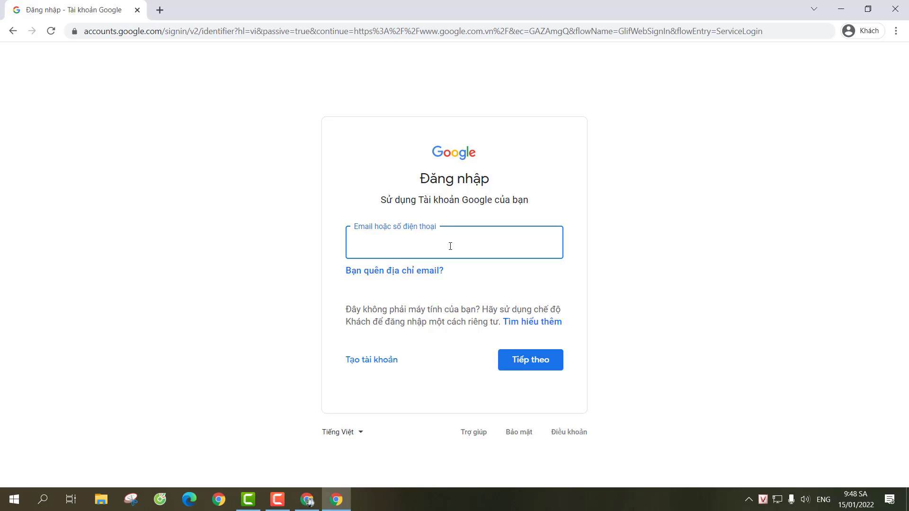
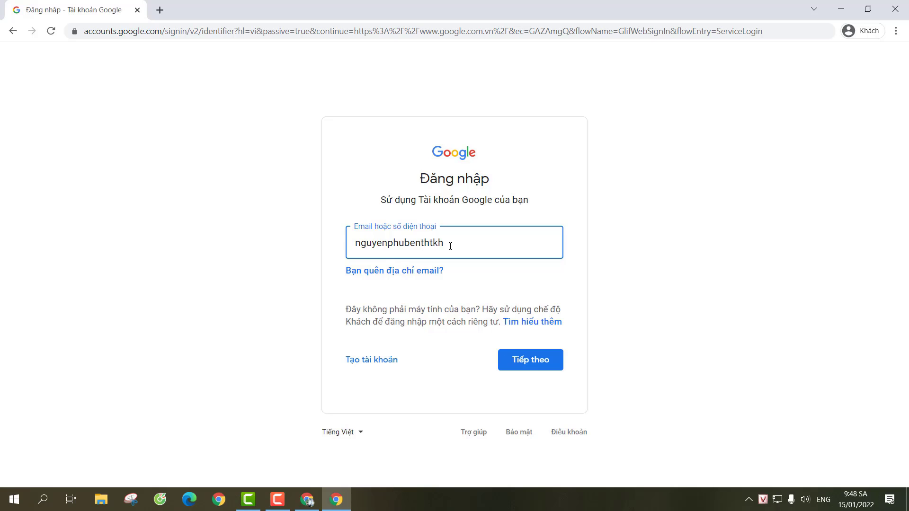
# Sign in with the new account's Gmail address and password, then open Gmail
pyautogui.click(521, 359)
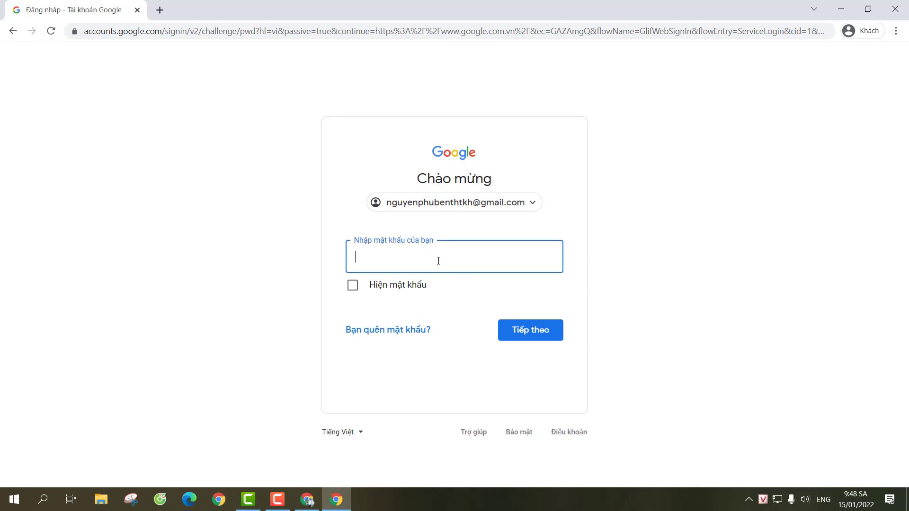
pyautogui.write('••••')
pyautogui.click(538, 335)
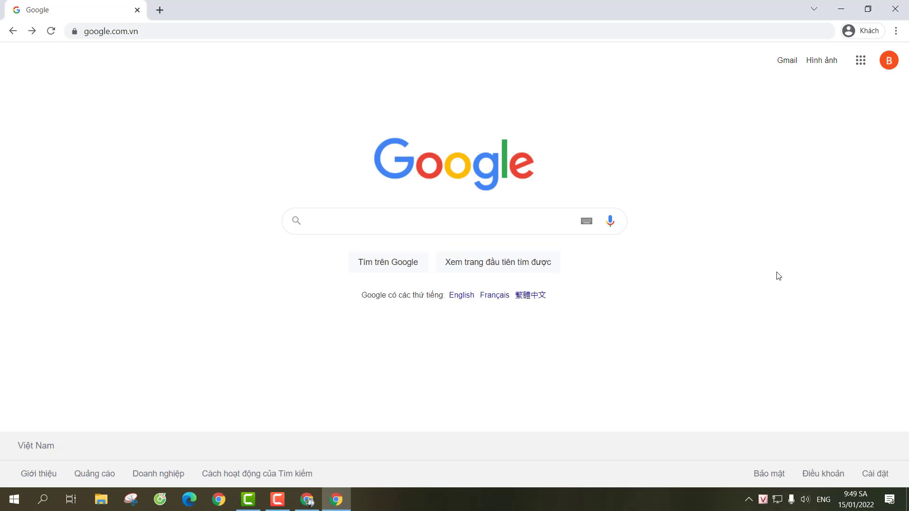
pyautogui.click(788, 65)
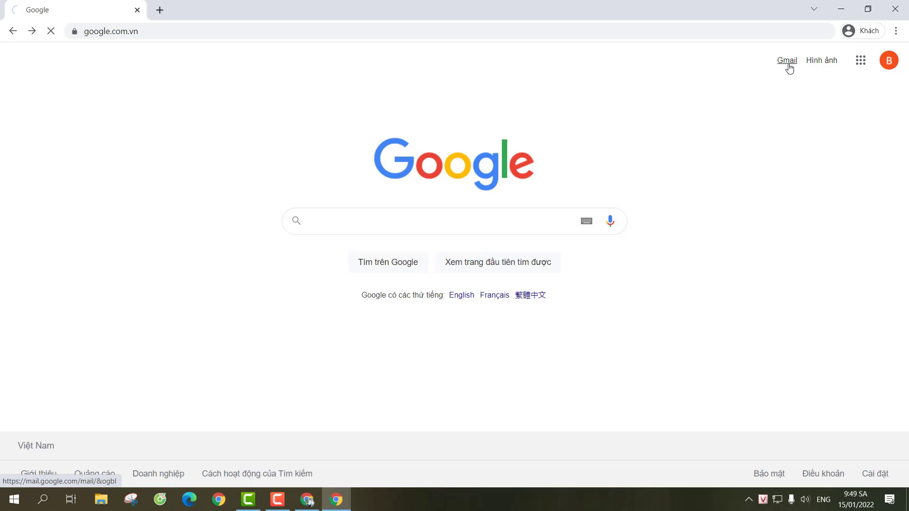